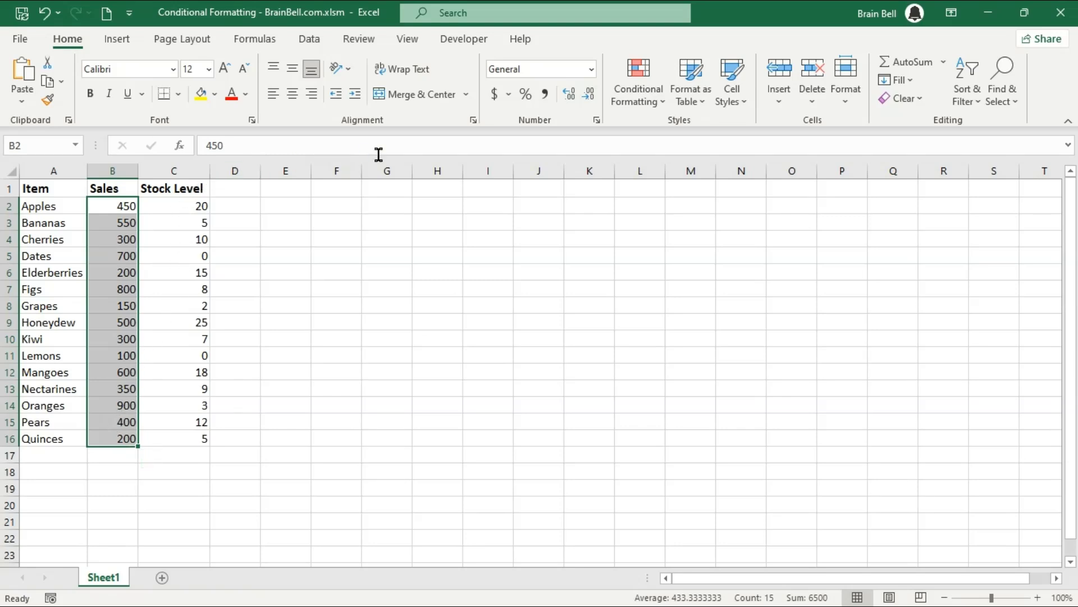
Step: Highlight the Sales values greater than 500 with Green Fill with Dark Green Text
{"action": "left_click", "coordinate": [633, 105]}
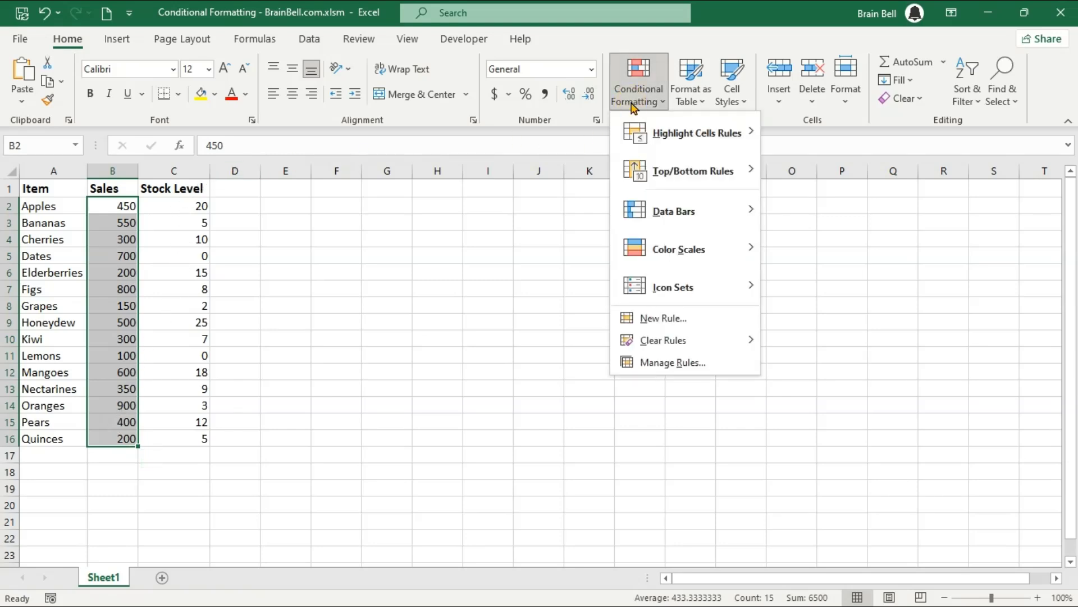
{"action": "mouse_move", "coordinate": [652, 138]}
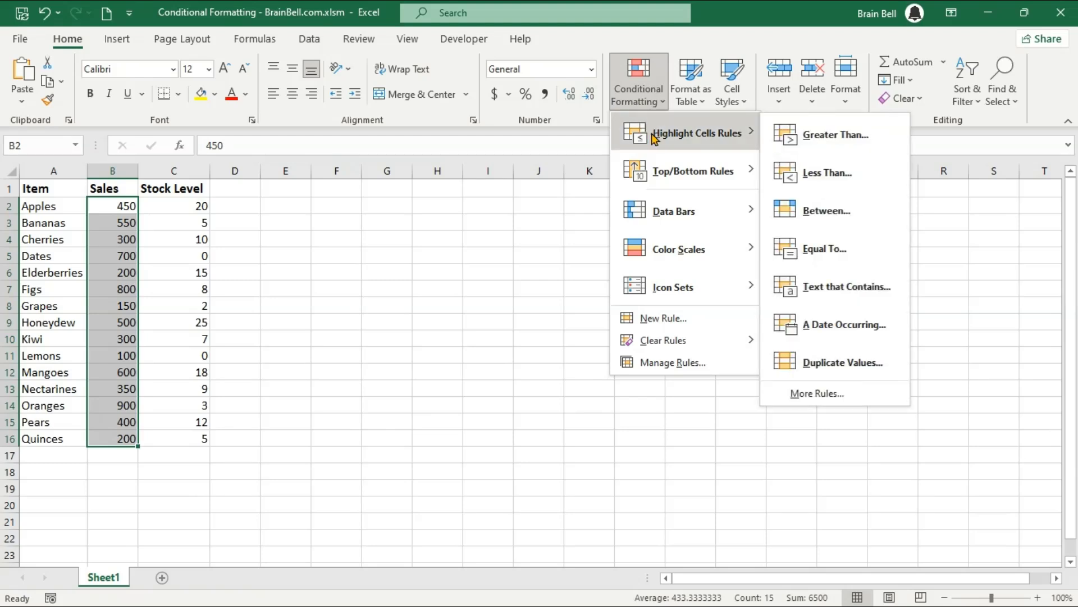
{"action": "left_click", "coordinate": [820, 136]}
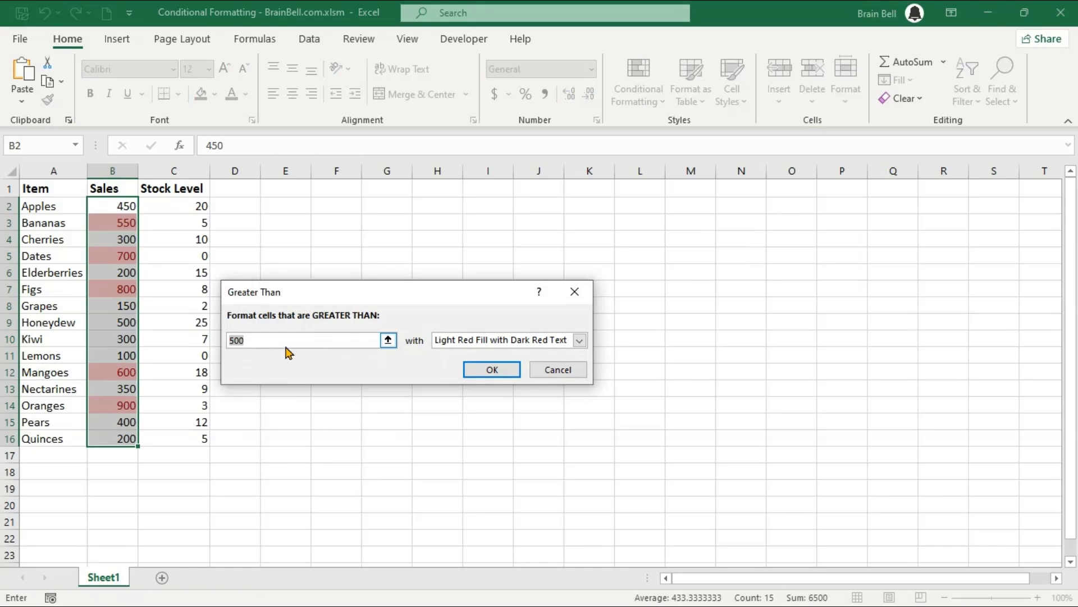
{"action": "left_click", "coordinate": [579, 340]}
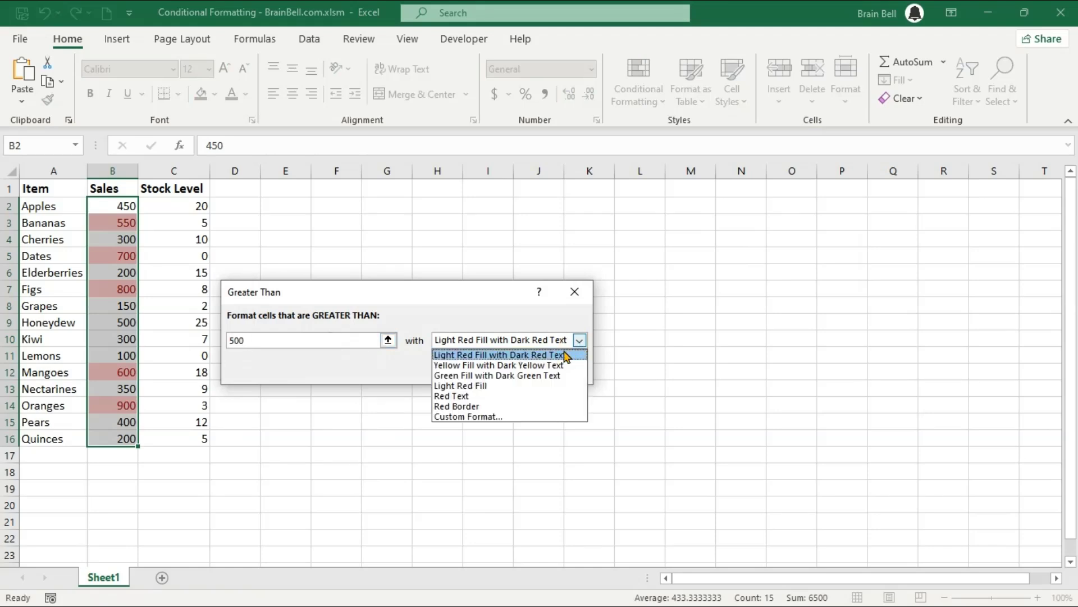
{"action": "left_click", "coordinate": [489, 375]}
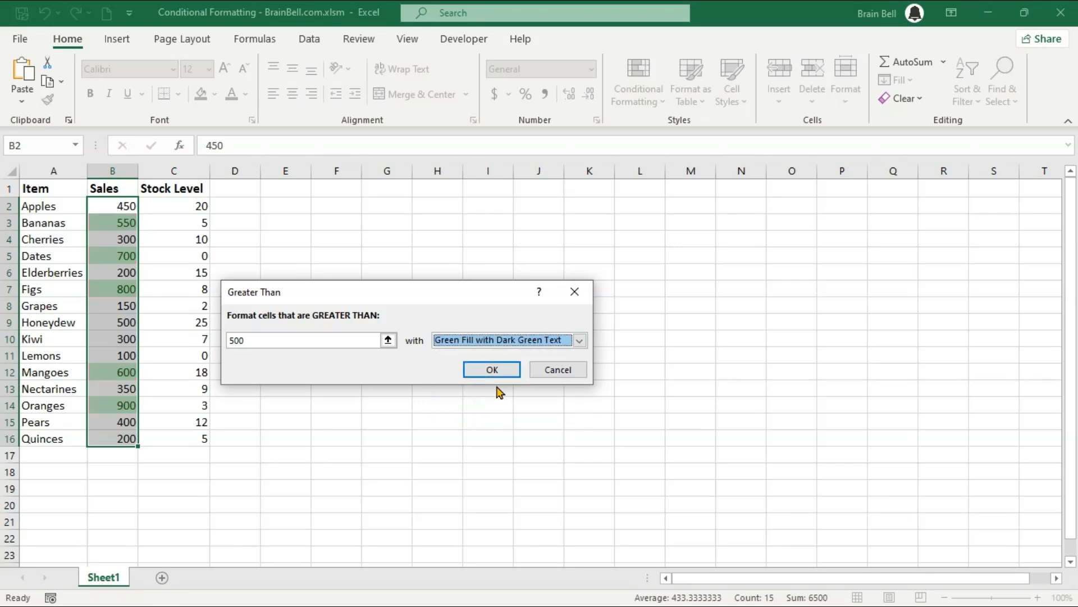
{"action": "left_click", "coordinate": [489, 371]}
{"action": "left_click", "coordinate": [120, 293]}
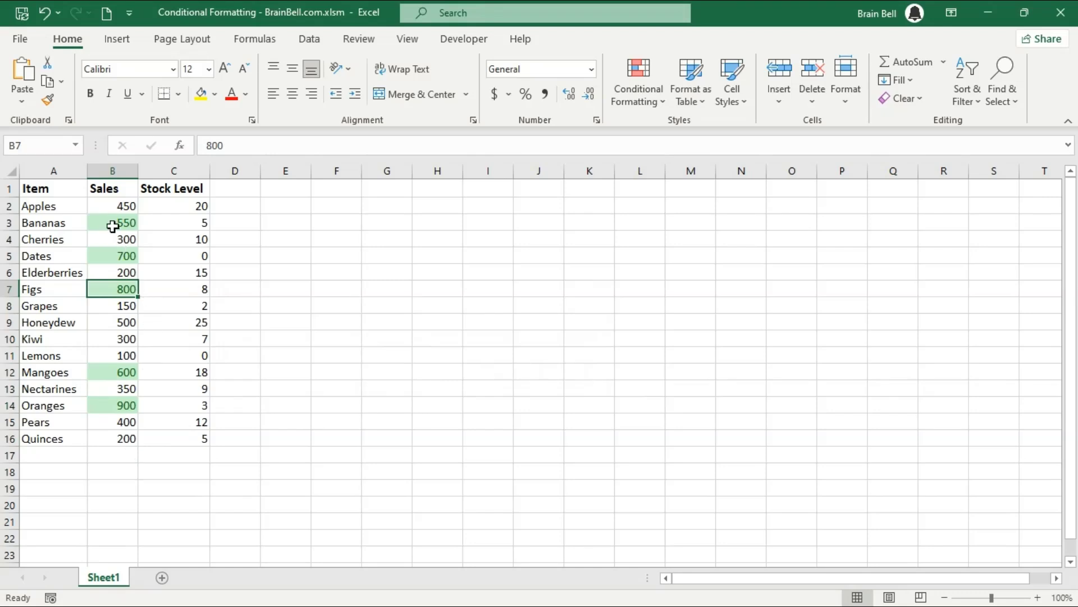
Step: Highlight the Sales values in B2:B16 that are less than 200 with Light Red Fill with Dark Red Text
{"action": "left_click_drag", "start_coordinate": [111, 207], "coordinate": [121, 436]}
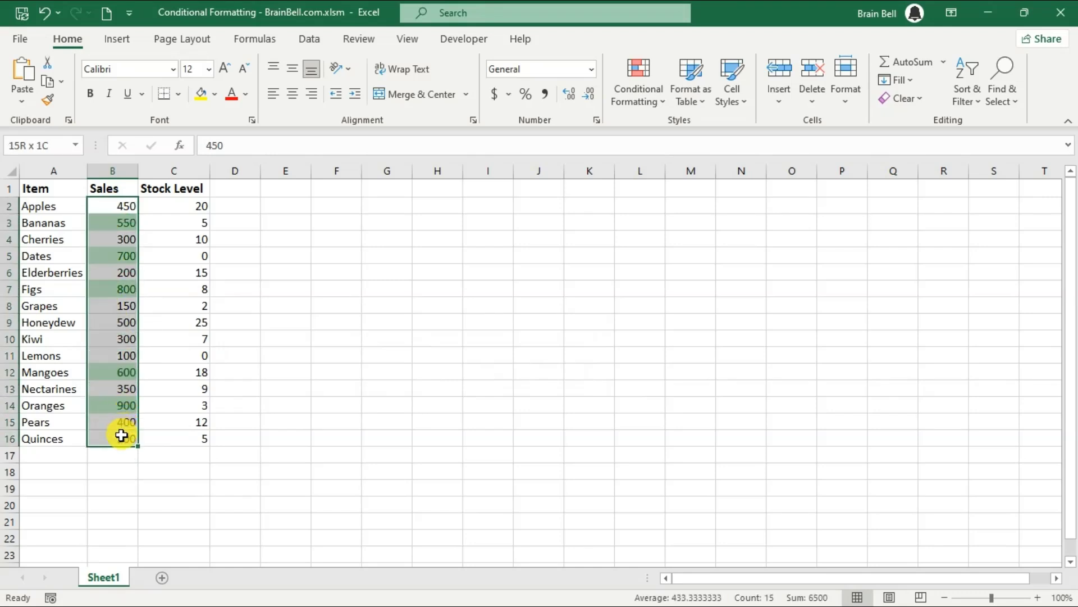
{"action": "left_click", "coordinate": [634, 102]}
{"action": "mouse_move", "coordinate": [661, 138]}
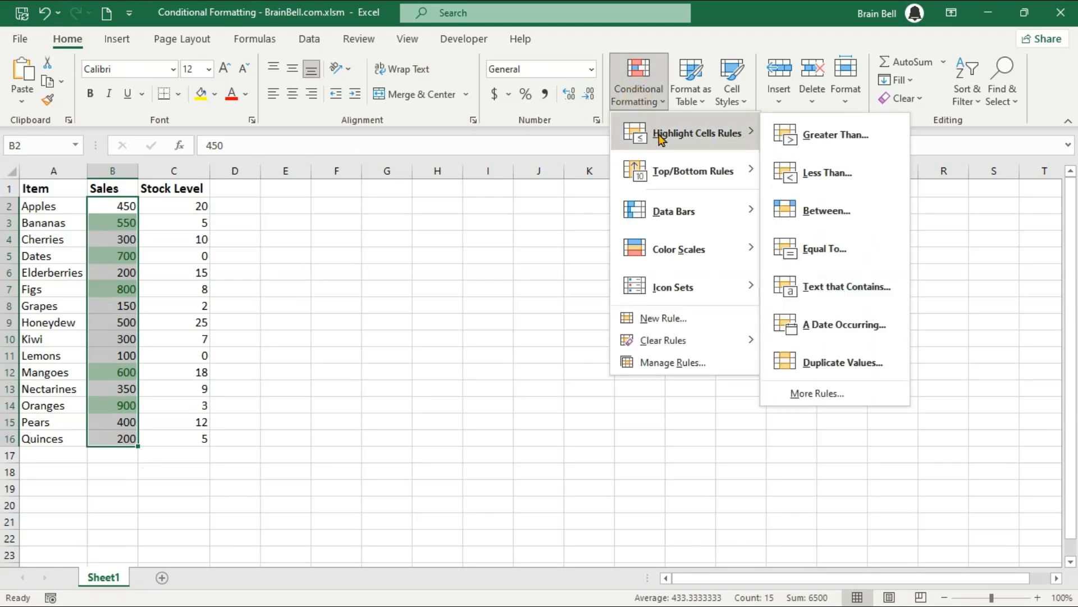
{"action": "left_click", "coordinate": [801, 170]}
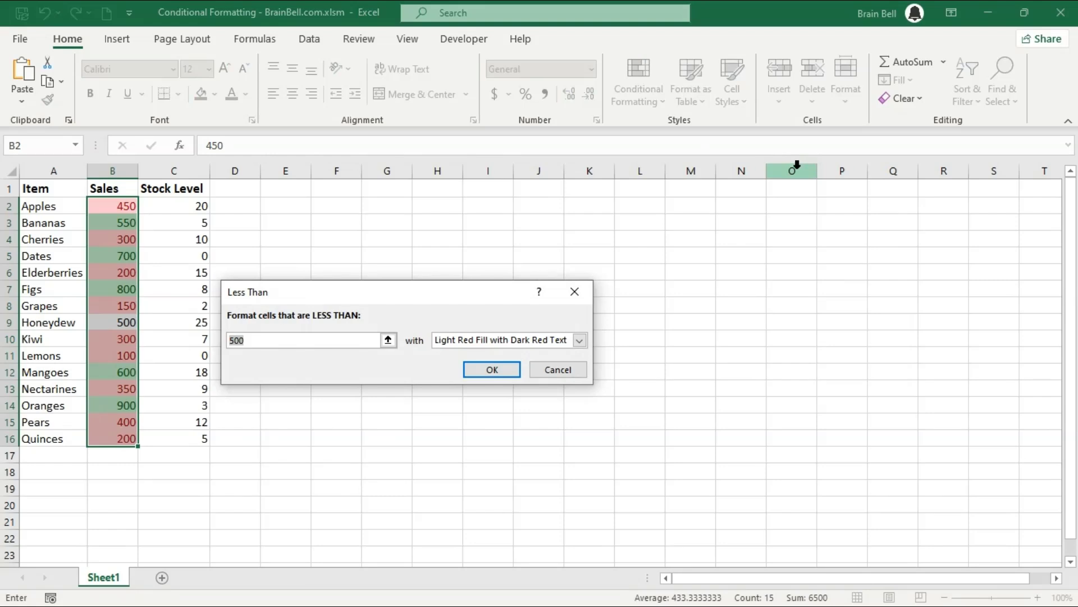
{"action": "key", "text": "BackSpace"}
{"action": "type", "text": "200"}
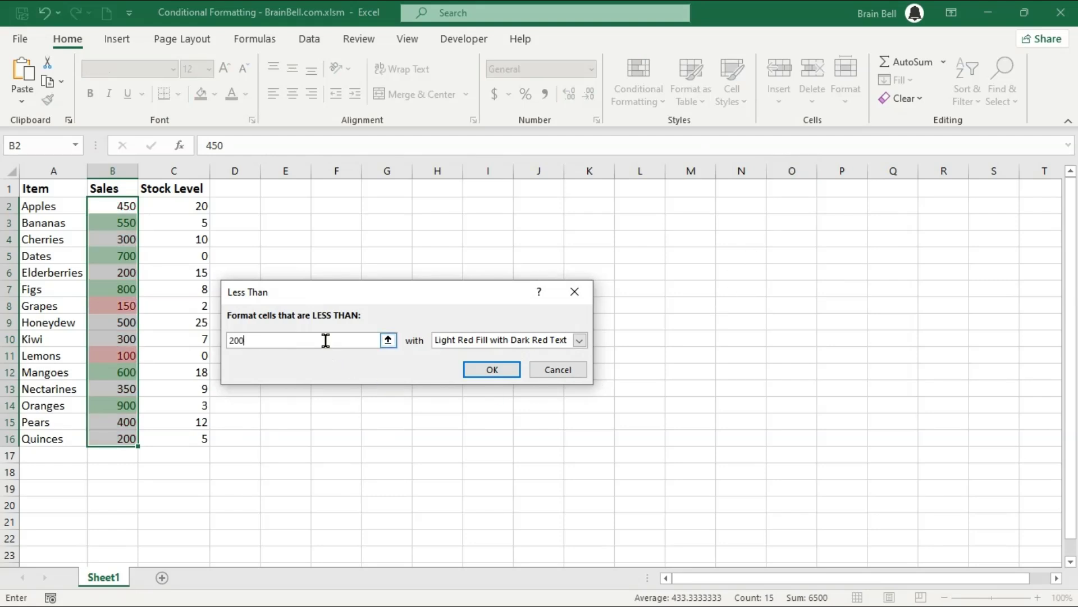
{"action": "key", "text": "Tab"}
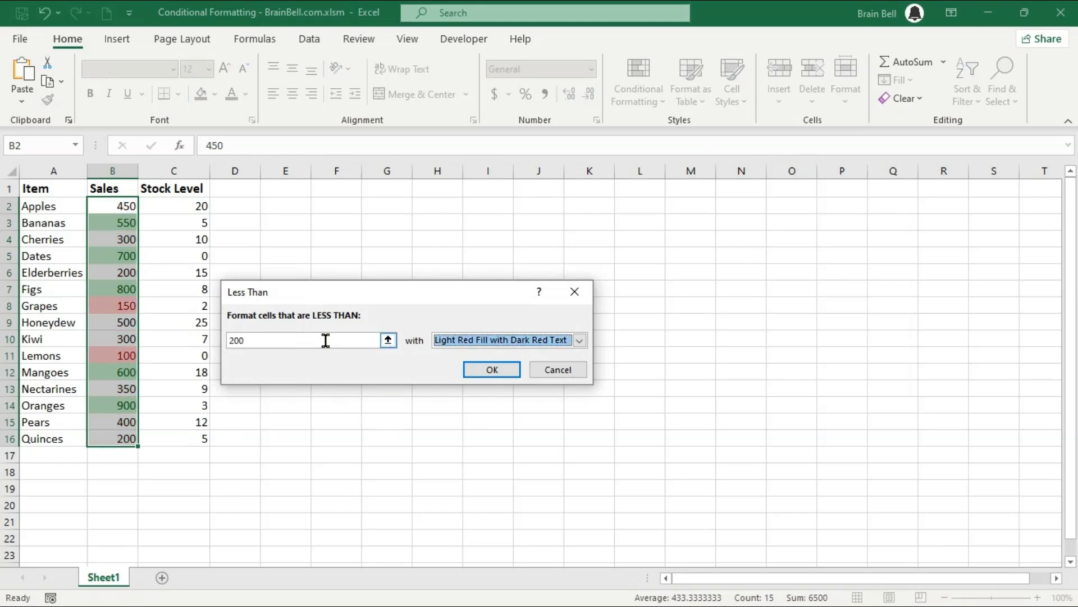
{"action": "left_click", "coordinate": [503, 371]}
{"action": "left_click", "coordinate": [173, 324]}
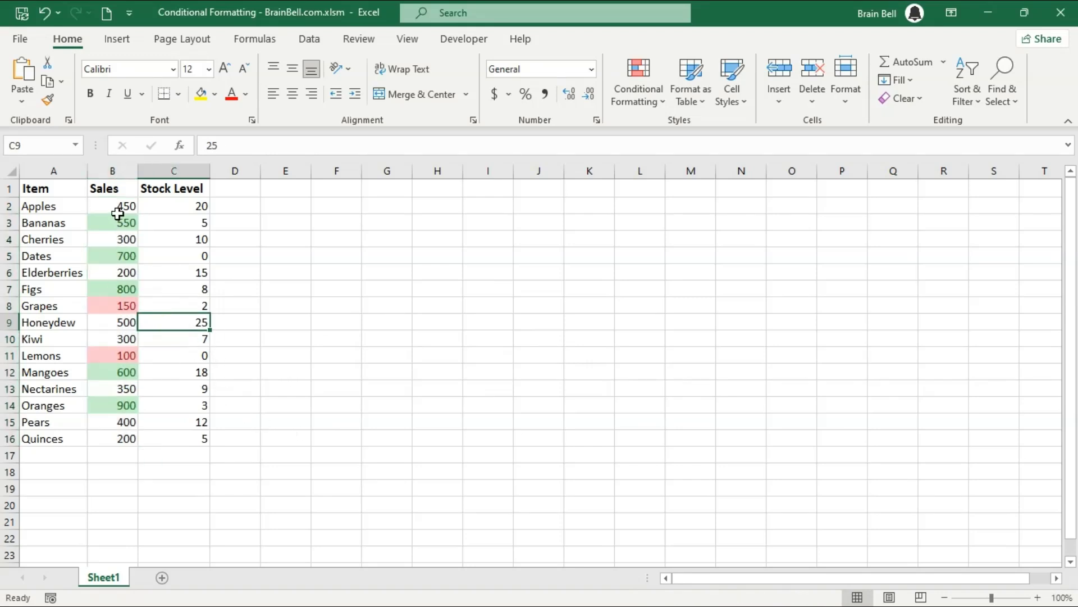
Step: Clear all conditional formatting rules from the Sales values in B2:B16
{"action": "left_click_drag", "start_coordinate": [118, 209], "coordinate": [112, 434]}
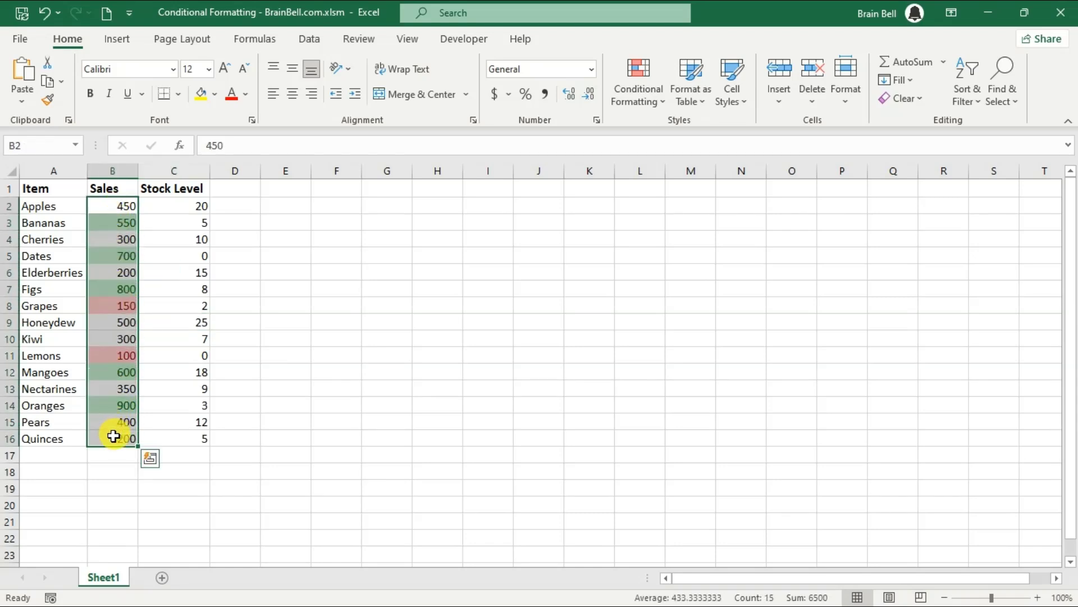
{"action": "left_click", "coordinate": [654, 97]}
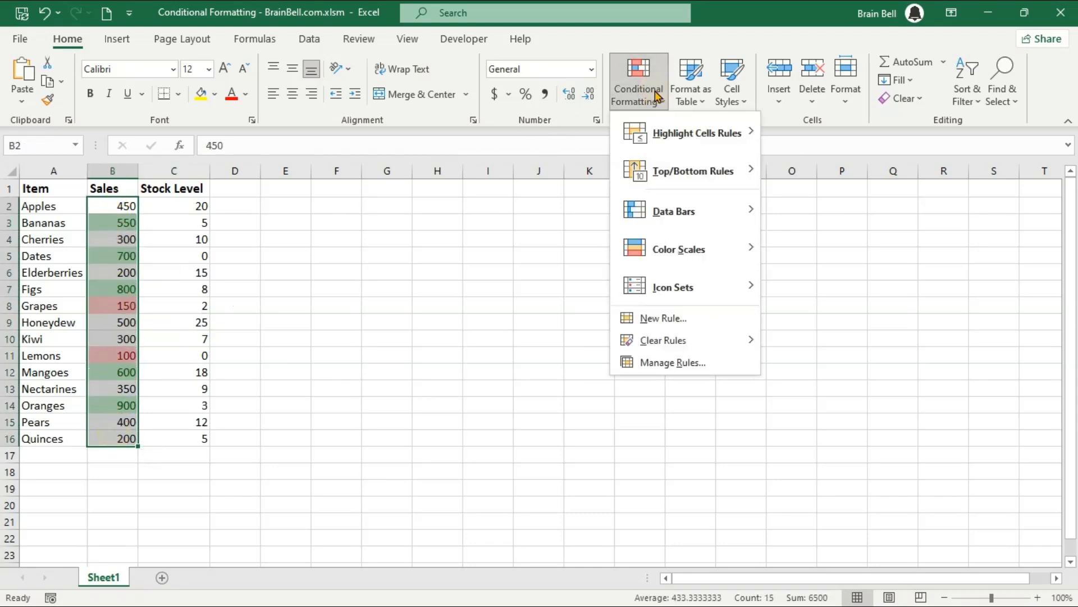
{"action": "mouse_move", "coordinate": [691, 347]}
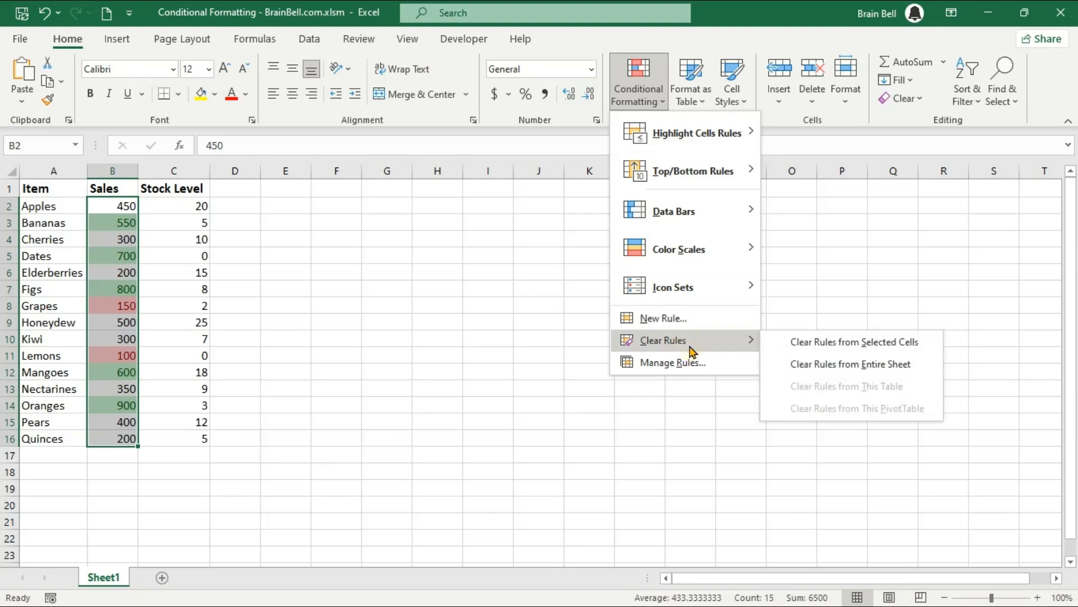
{"action": "left_click", "coordinate": [917, 349]}
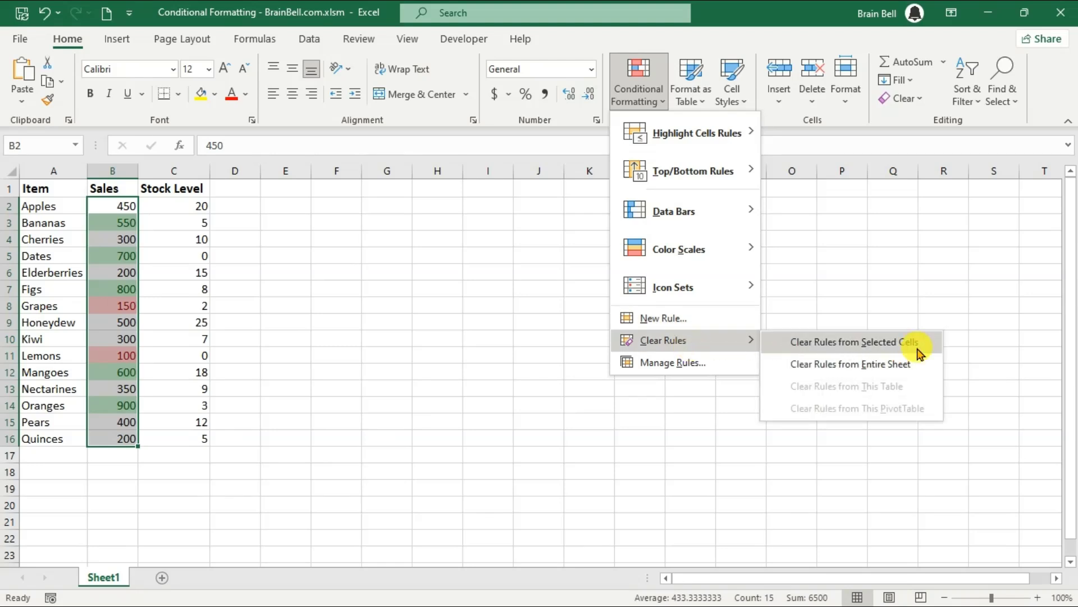
{"action": "left_click", "coordinate": [102, 255]}
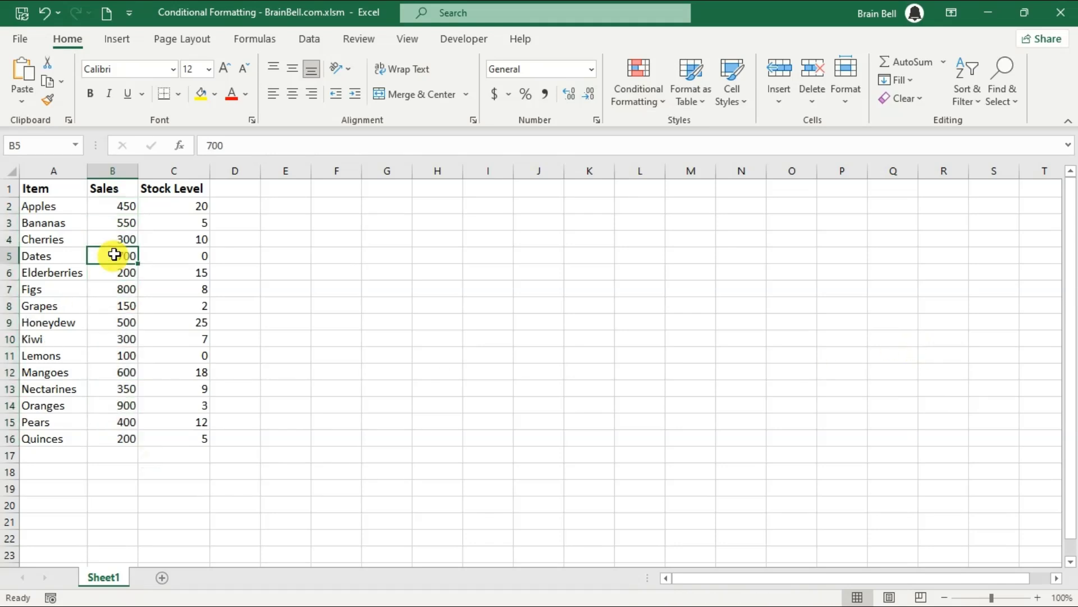
Step: Apply blue gradient-fill data bars to the Sales values in B2:B16
{"action": "left_click_drag", "start_coordinate": [119, 208], "coordinate": [126, 437]}
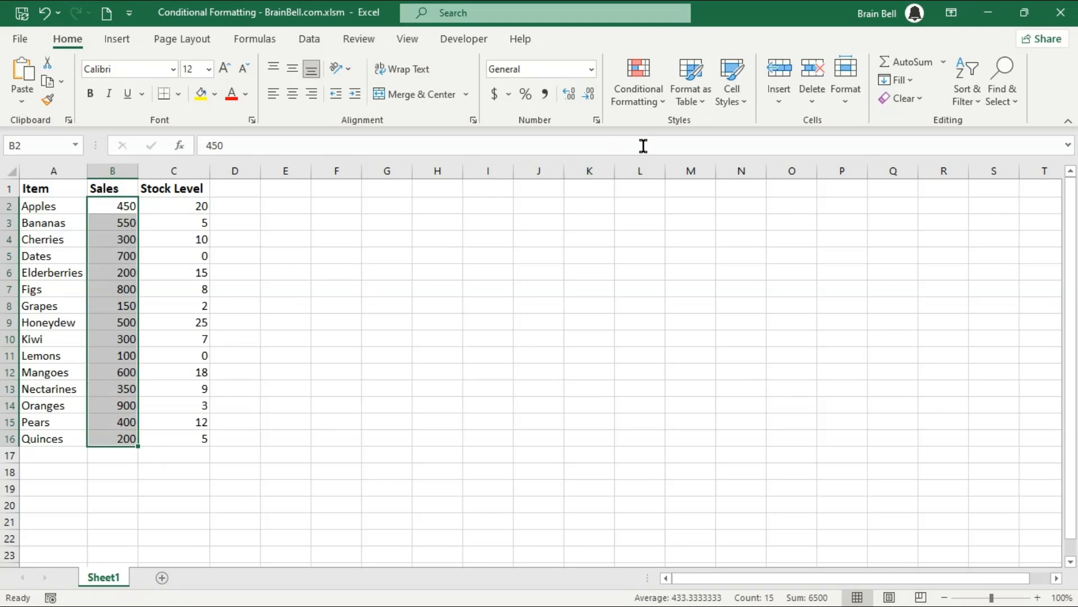
{"action": "left_click", "coordinate": [653, 98]}
{"action": "left_click", "coordinate": [642, 78]}
{"action": "left_click", "coordinate": [642, 78]}
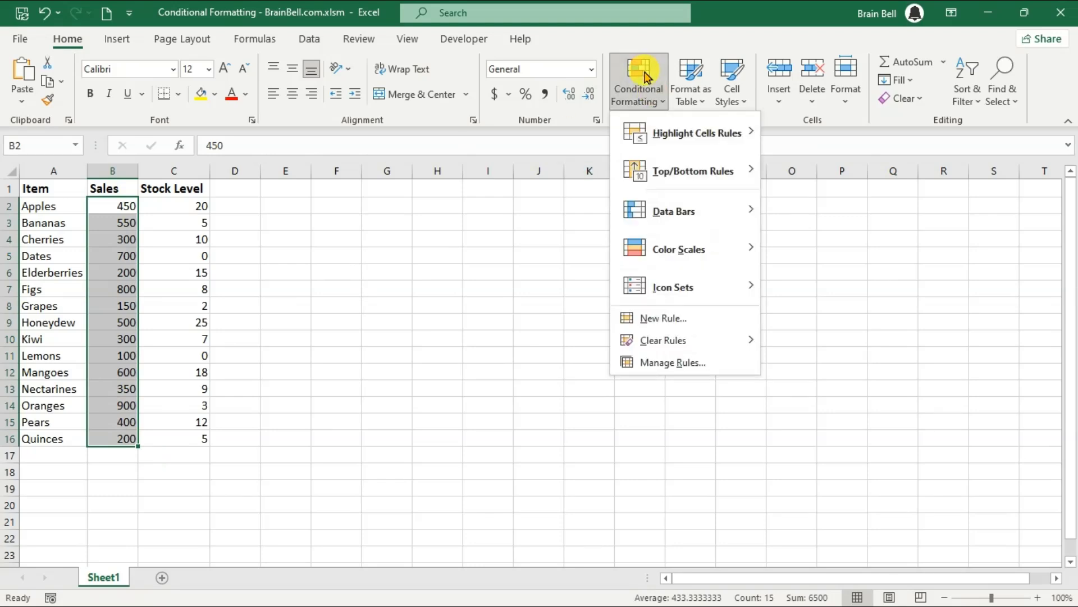
{"action": "mouse_move", "coordinate": [678, 255]}
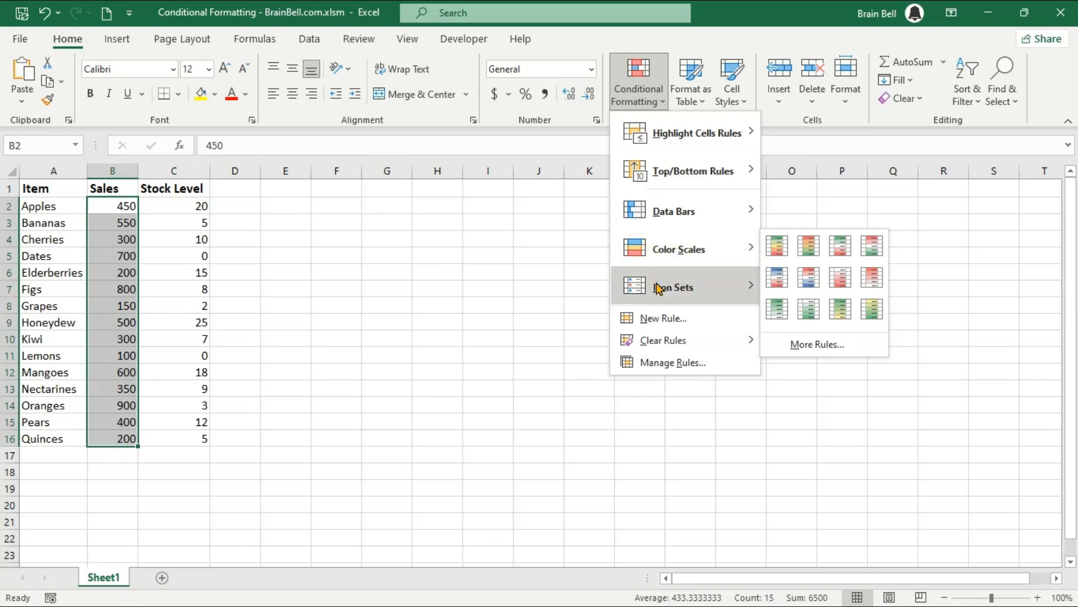
{"action": "mouse_move", "coordinate": [660, 288]}
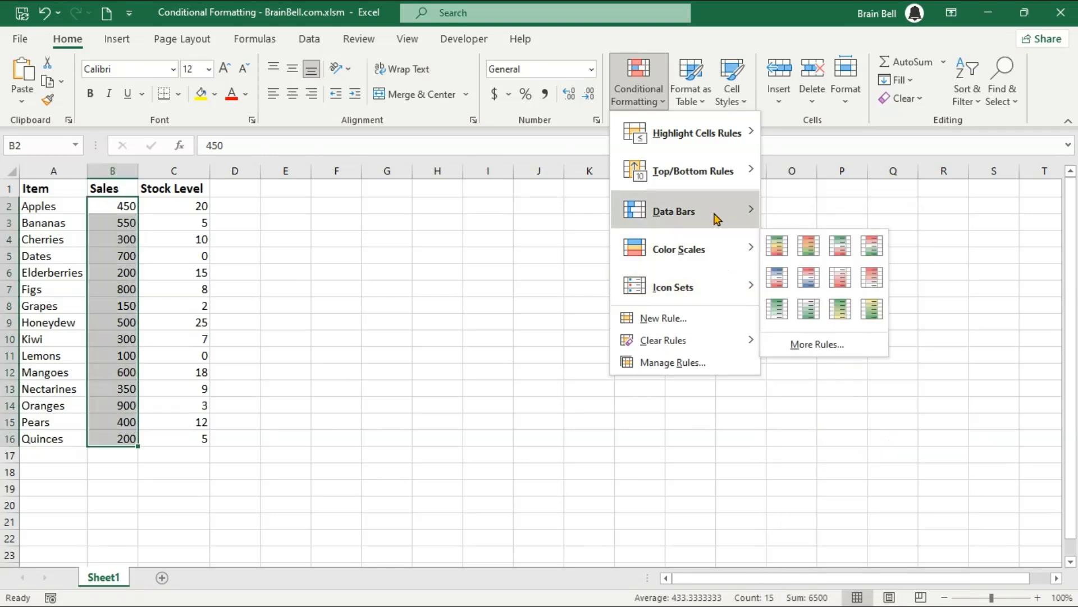
{"action": "mouse_move", "coordinate": [717, 218]}
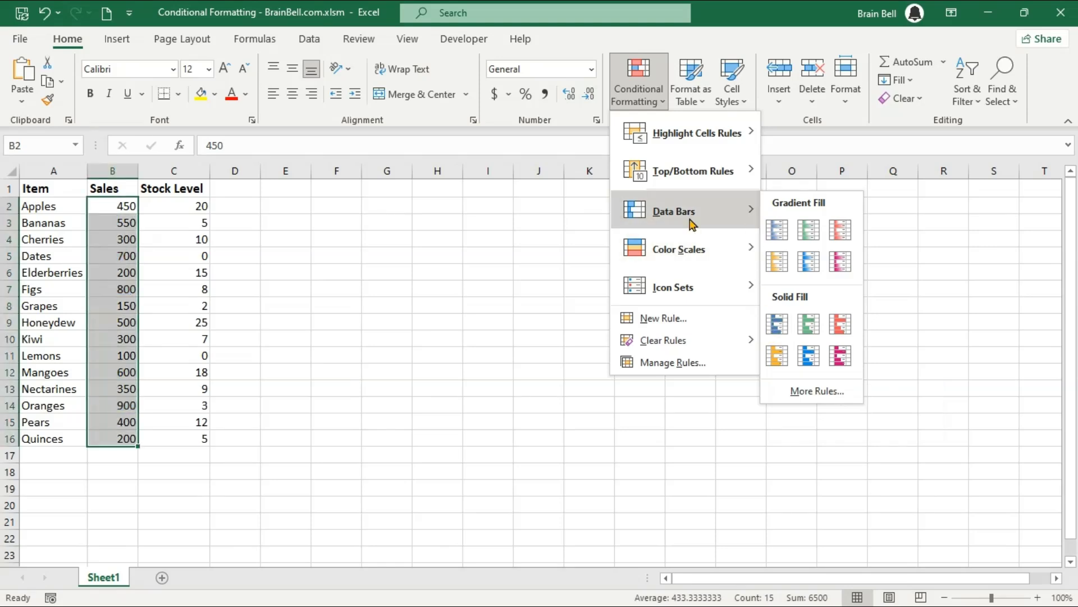
{"action": "left_click", "coordinate": [778, 230]}
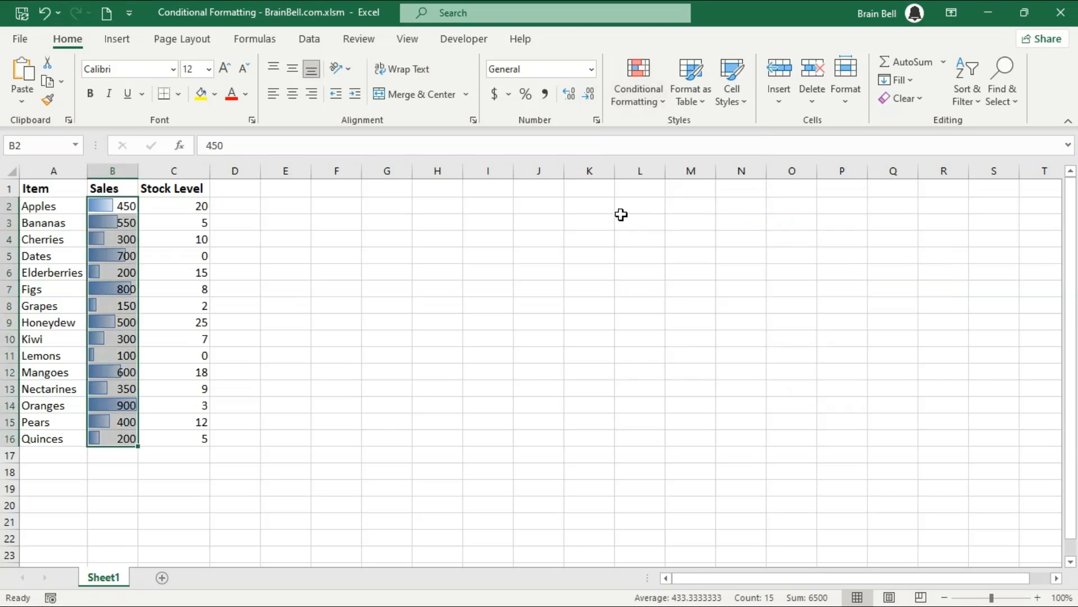
Step: Add a rule highlighting duplicate Sales values with Light Red Fill with Dark Red Text
{"action": "left_click", "coordinate": [655, 107]}
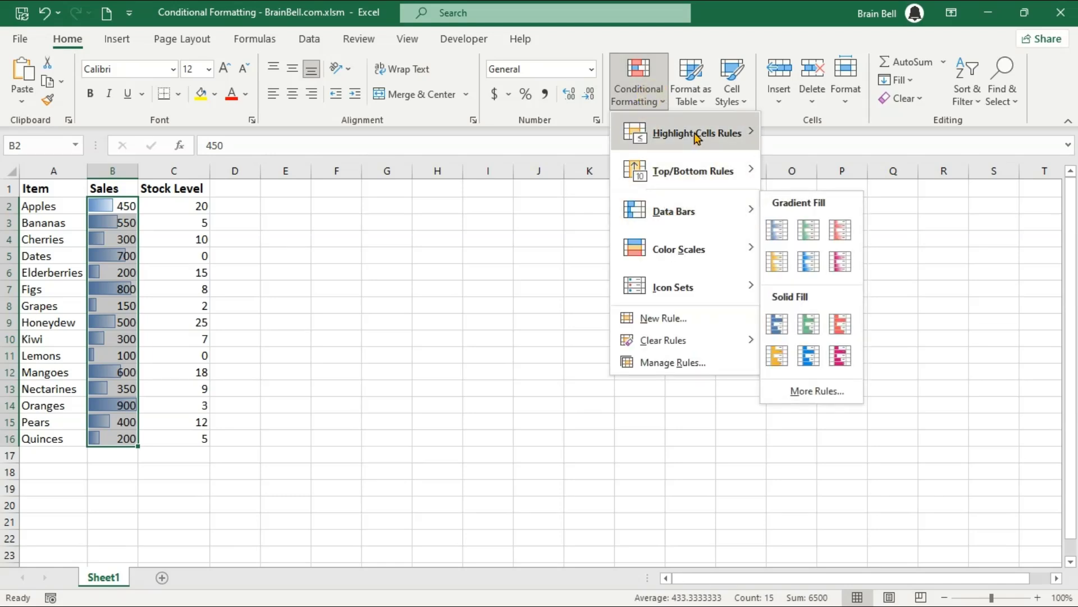
{"action": "mouse_move", "coordinate": [698, 137]}
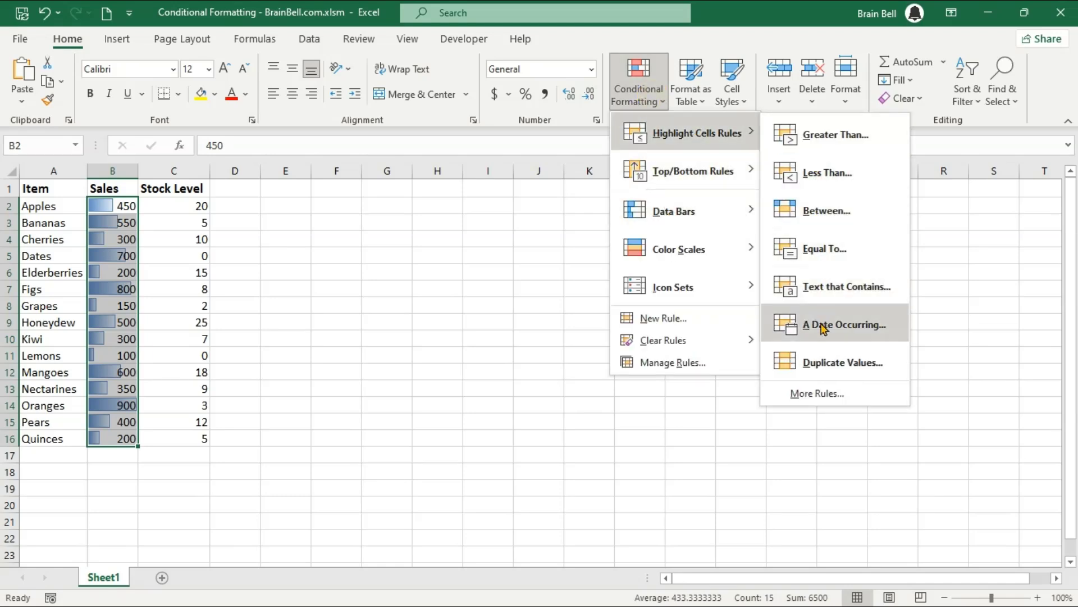
{"action": "left_click", "coordinate": [817, 361]}
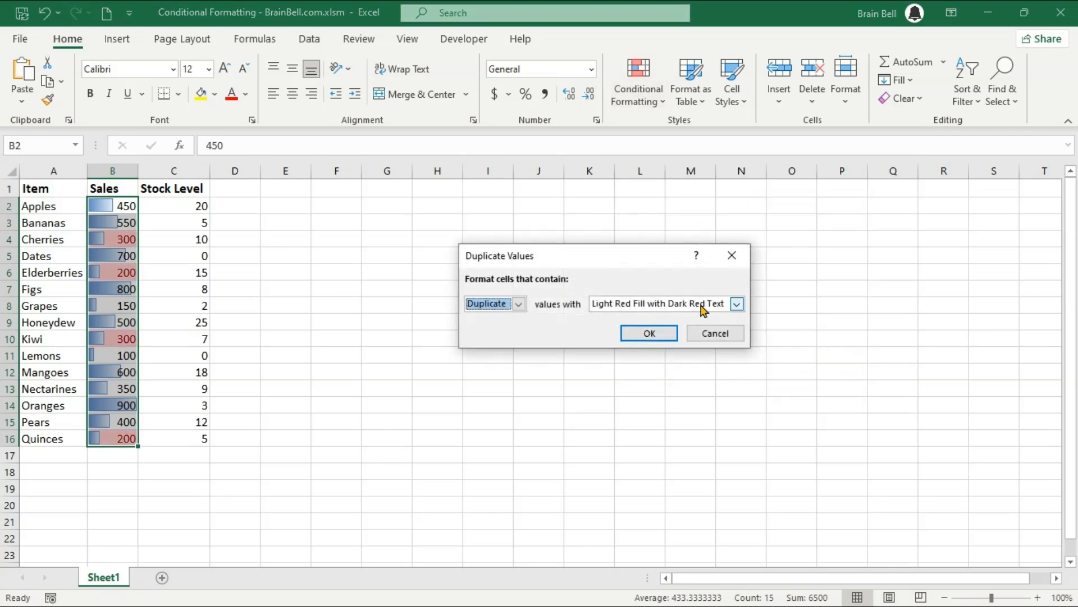
{"action": "left_click", "coordinate": [649, 335]}
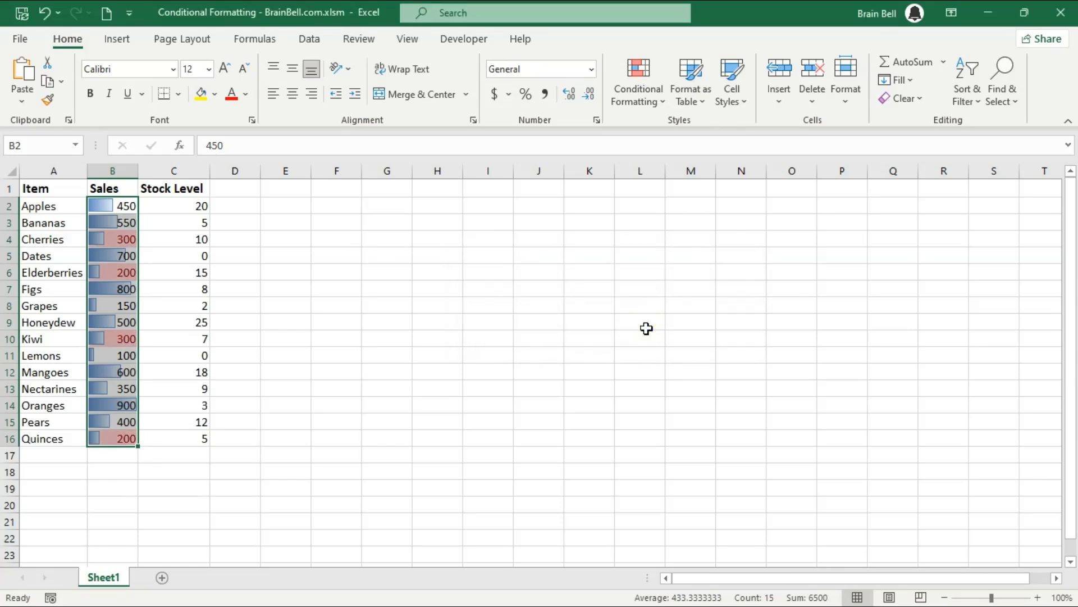
{"action": "left_click", "coordinate": [149, 417]}
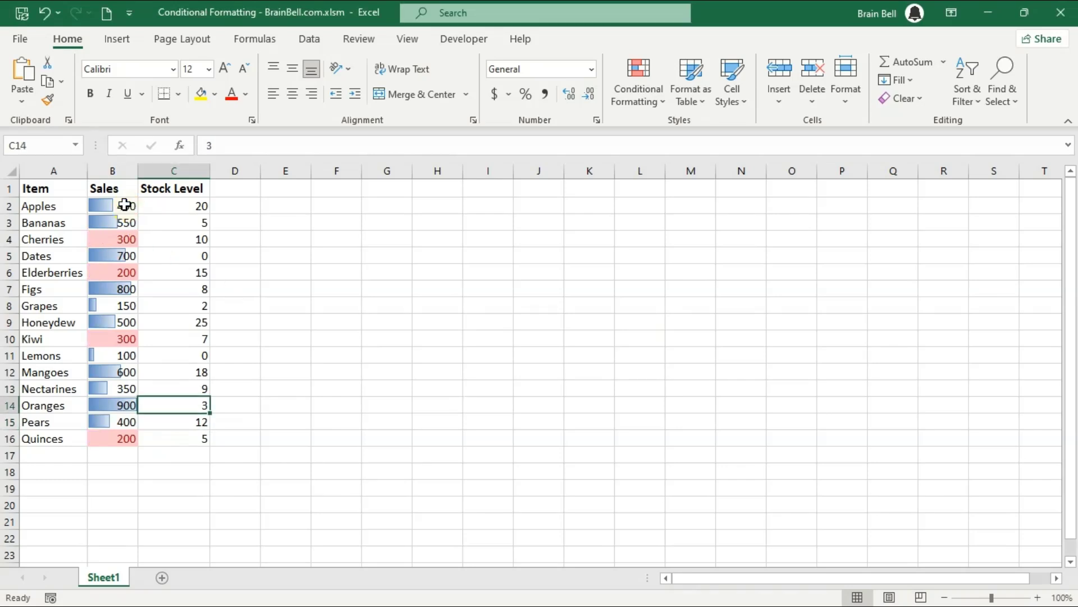
Step: Open the Conditional Formatting Rules Manager for B2:B16 and list the rules for the whole worksheet
{"action": "left_click_drag", "start_coordinate": [125, 206], "coordinate": [120, 443]}
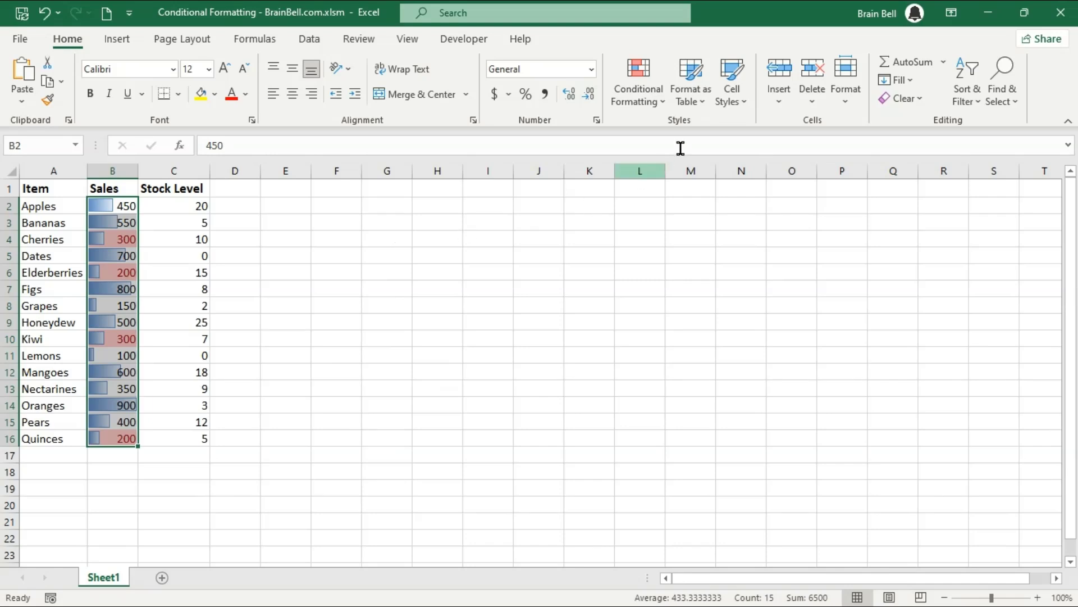
{"action": "left_click", "coordinate": [654, 94]}
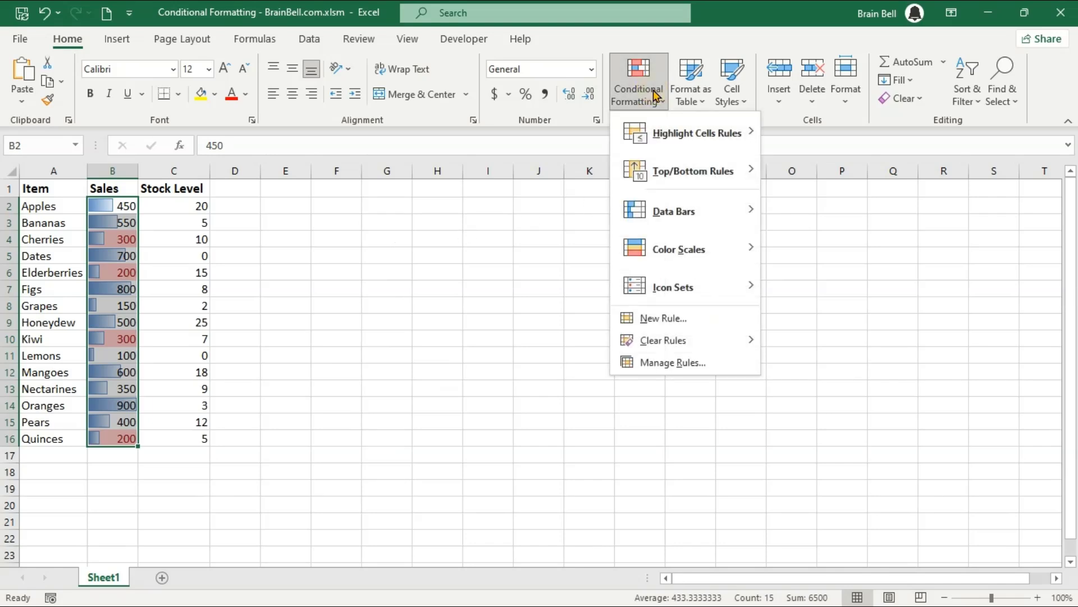
{"action": "left_click", "coordinate": [696, 364]}
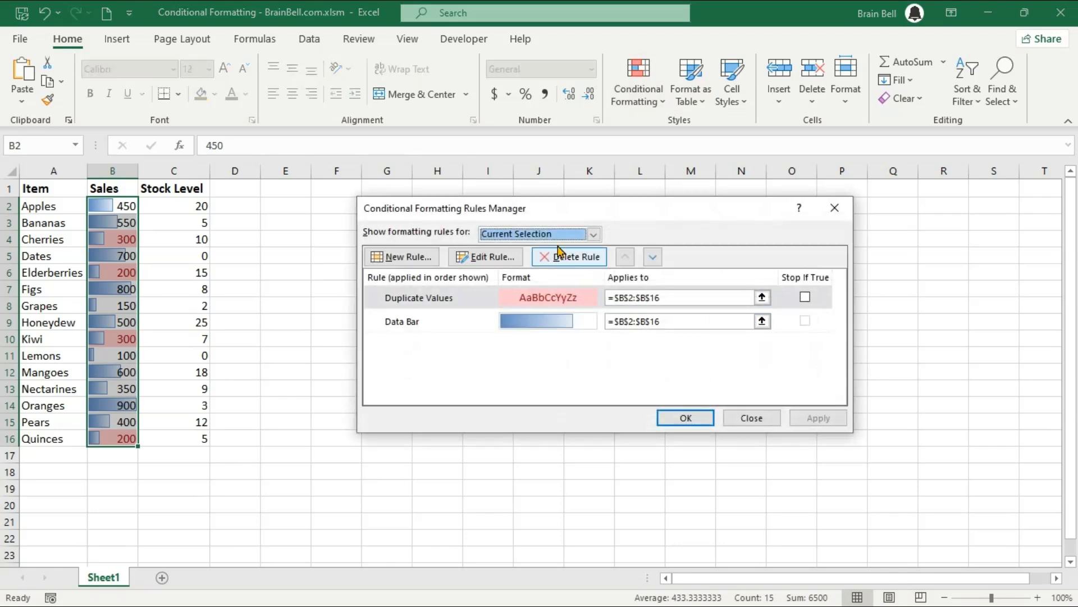
{"action": "left_click", "coordinate": [555, 236]}
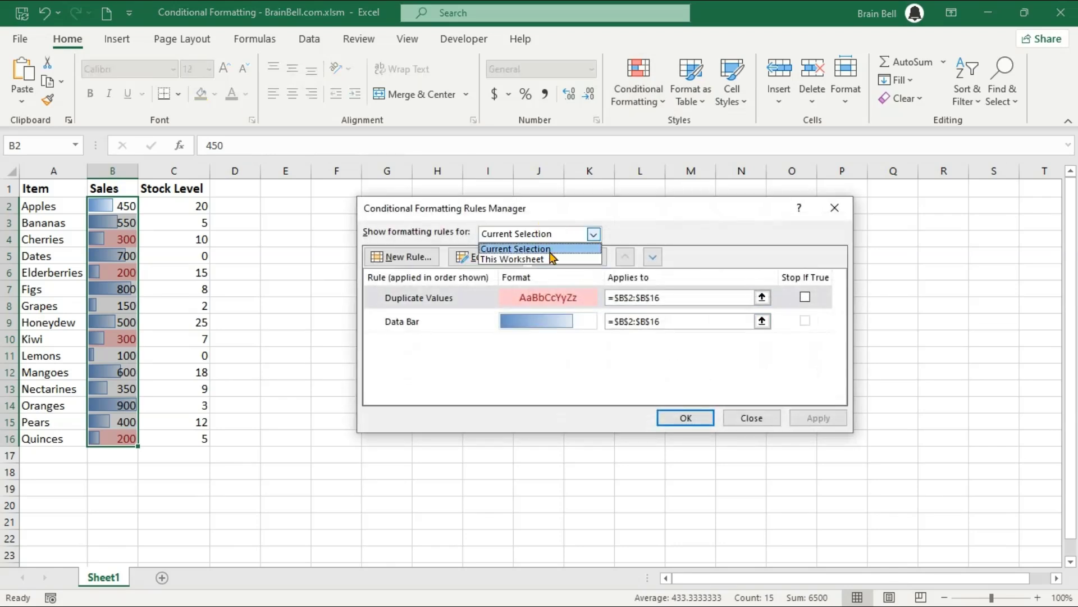
{"action": "left_click", "coordinate": [550, 260]}
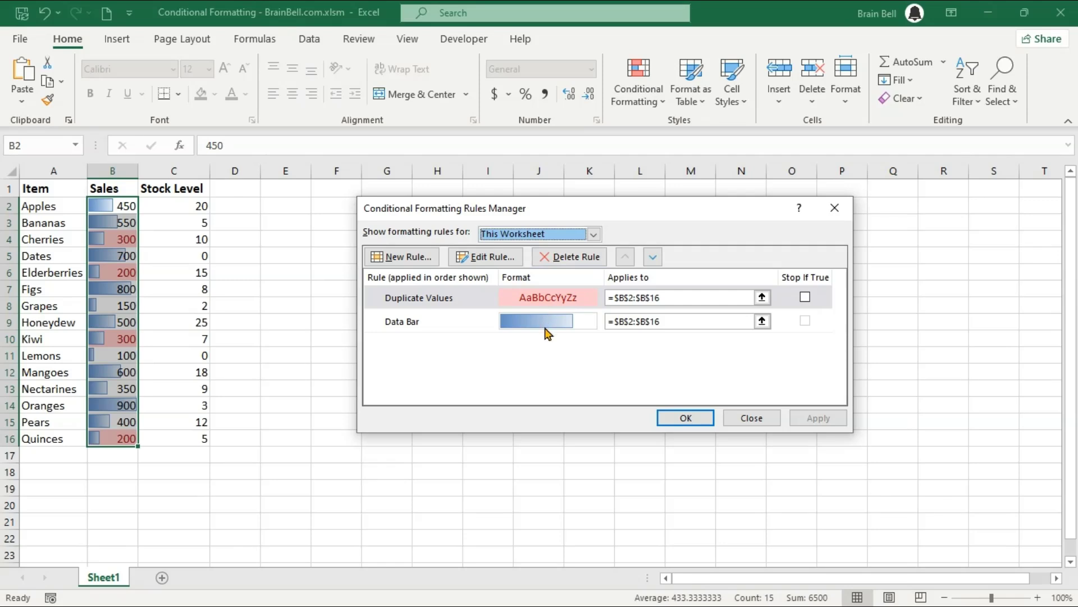
Step: Show only the current selection's rules, enable Stop If True for the Duplicate Values rule, and apply the change
{"action": "left_click", "coordinate": [543, 233]}
{"action": "left_click", "coordinate": [543, 248]}
{"action": "left_click", "coordinate": [806, 297]}
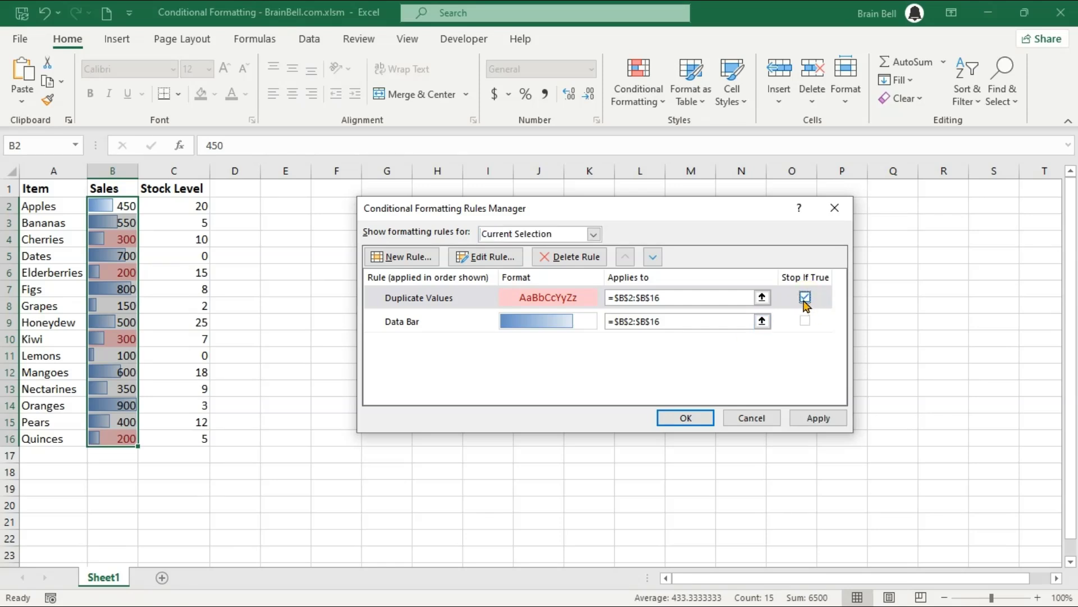
{"action": "left_click", "coordinate": [815, 418]}
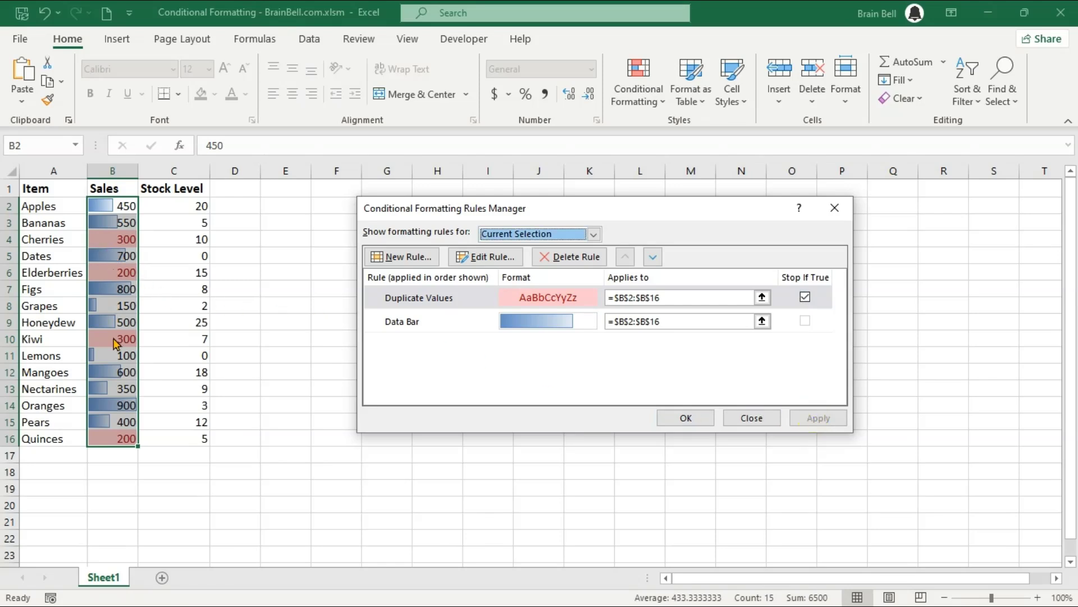
Step: Turn off Stop If True for the Duplicate Values rule and apply the change
{"action": "left_click", "coordinate": [806, 296]}
{"action": "left_click", "coordinate": [820, 420]}
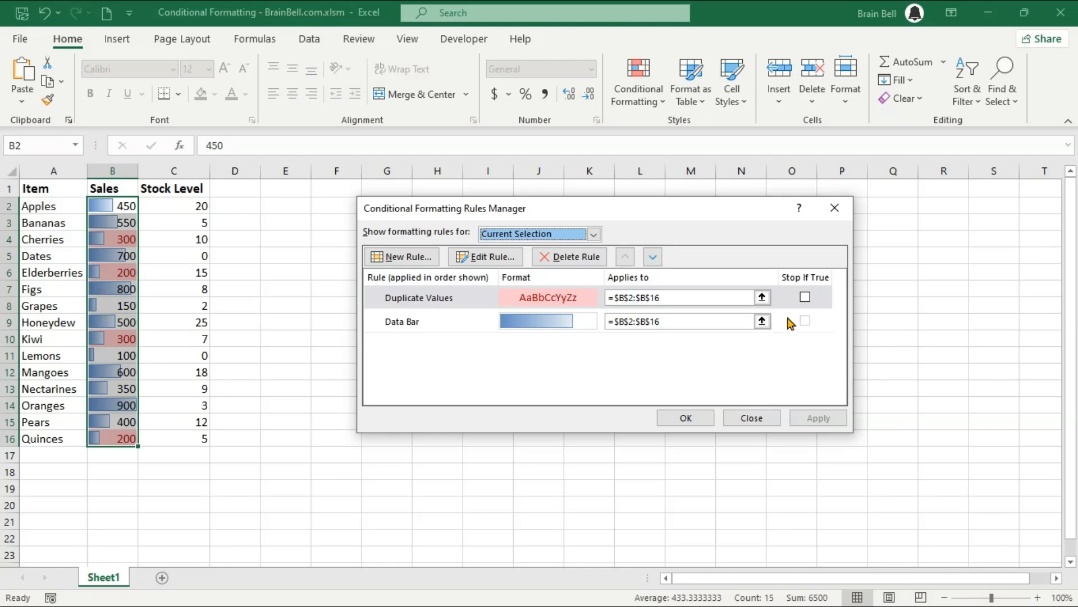
Step: Review the Duplicate Values rule's settings and its cell format options, leaving them as they are
{"action": "left_click", "coordinate": [469, 261]}
{"action": "left_click", "coordinate": [699, 411]}
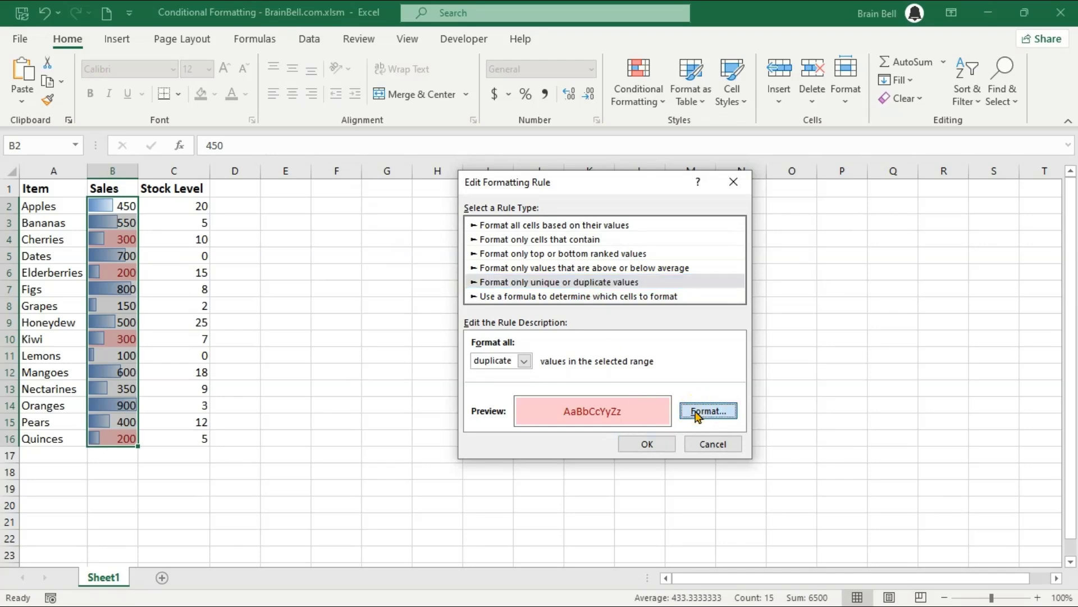
{"action": "left_click", "coordinate": [709, 476]}
{"action": "left_click", "coordinate": [691, 442]}
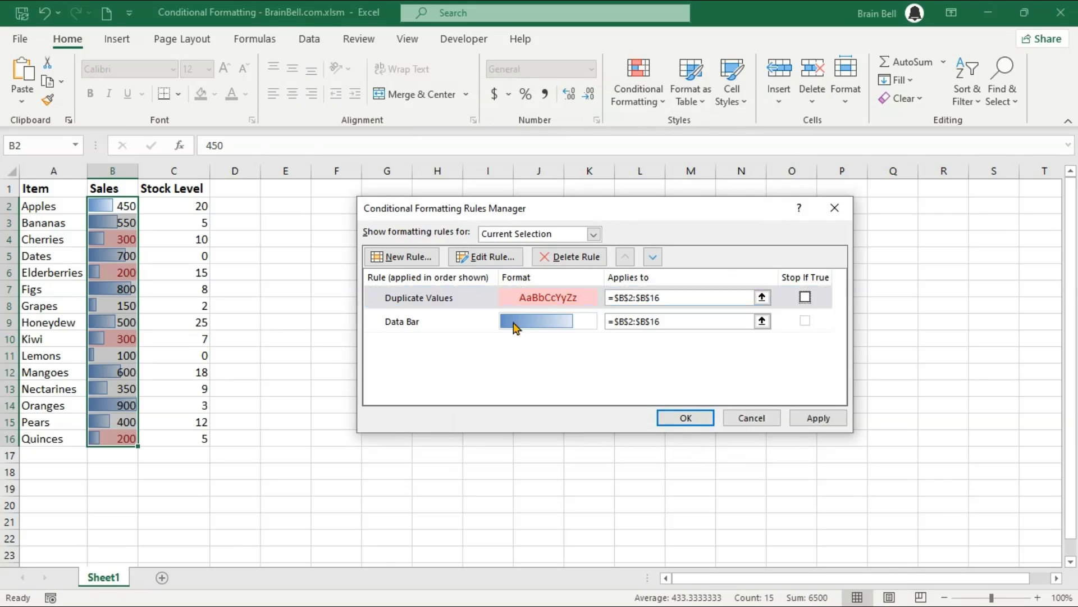
Step: Delete the Duplicate Values rule and the Data Bar rule from B2:B16, applying each deletion
{"action": "left_click", "coordinate": [503, 301]}
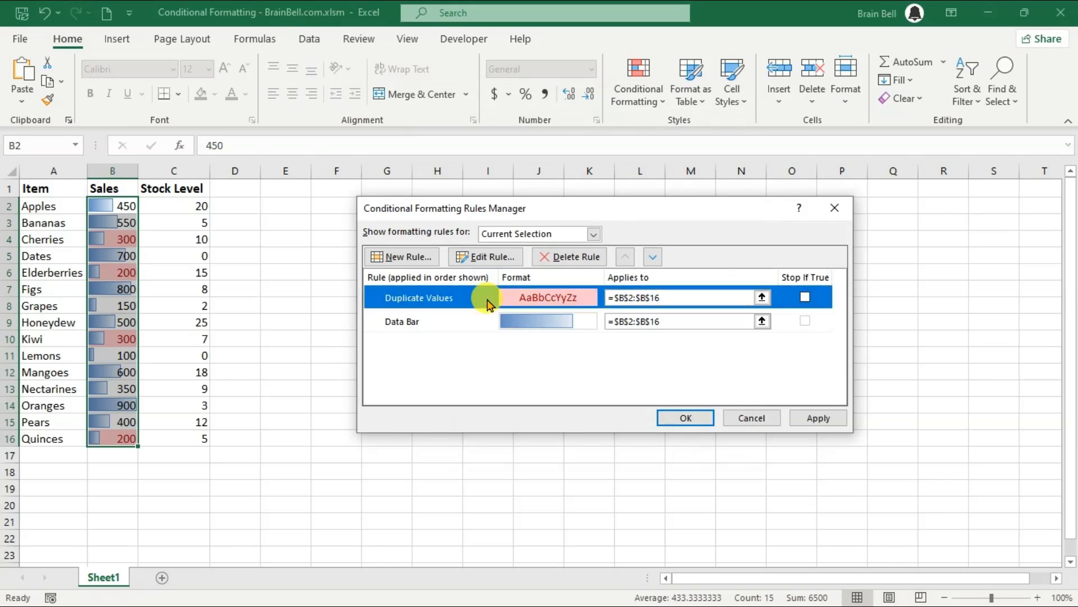
{"action": "left_click", "coordinate": [571, 260]}
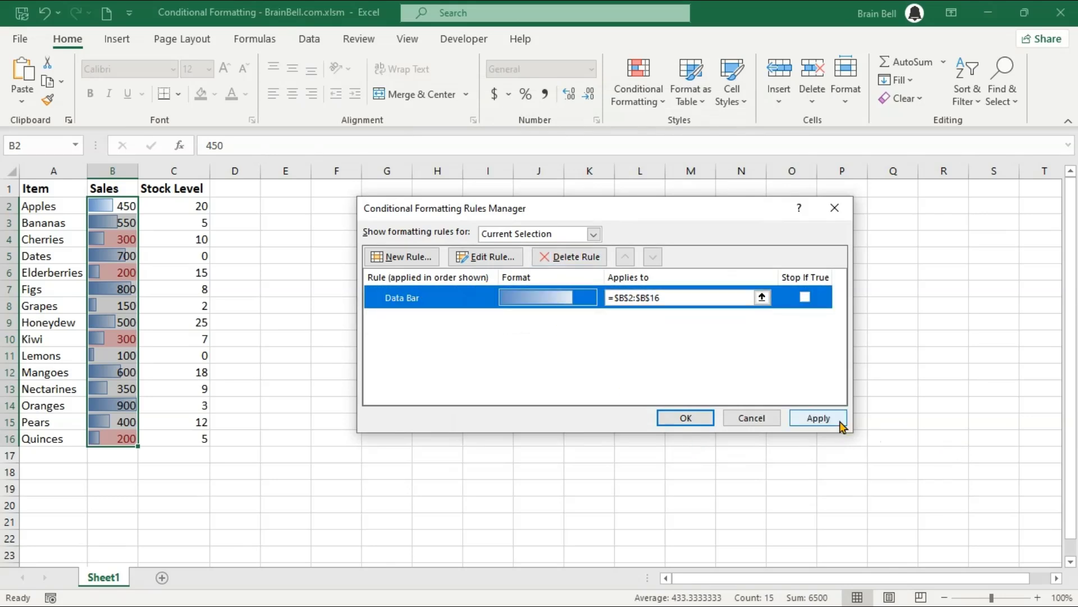
{"action": "left_click", "coordinate": [818, 418]}
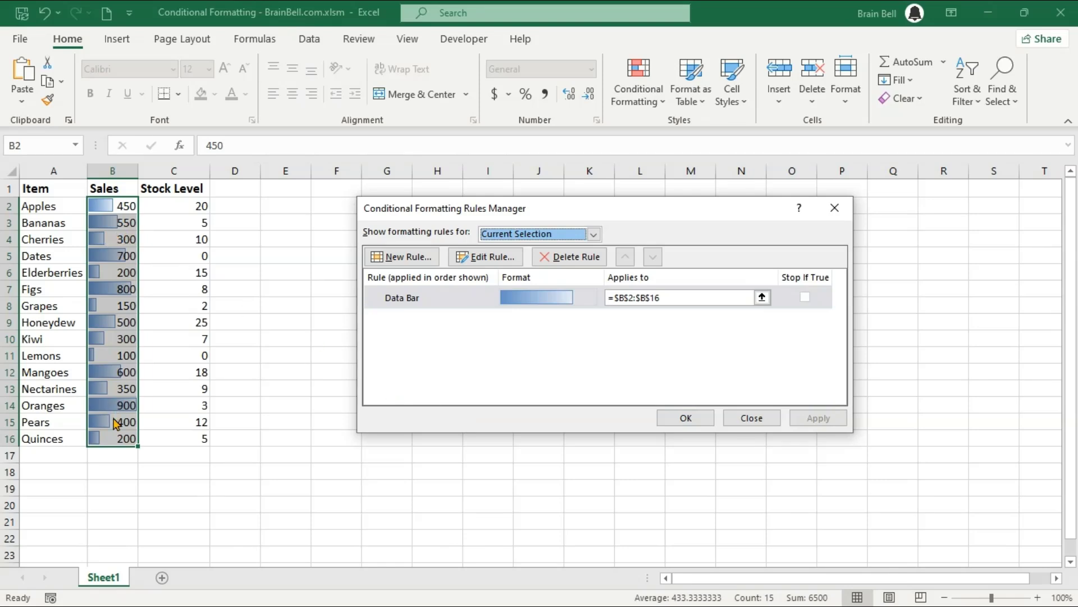
{"action": "left_click", "coordinate": [563, 258]}
{"action": "left_click", "coordinate": [819, 418]}
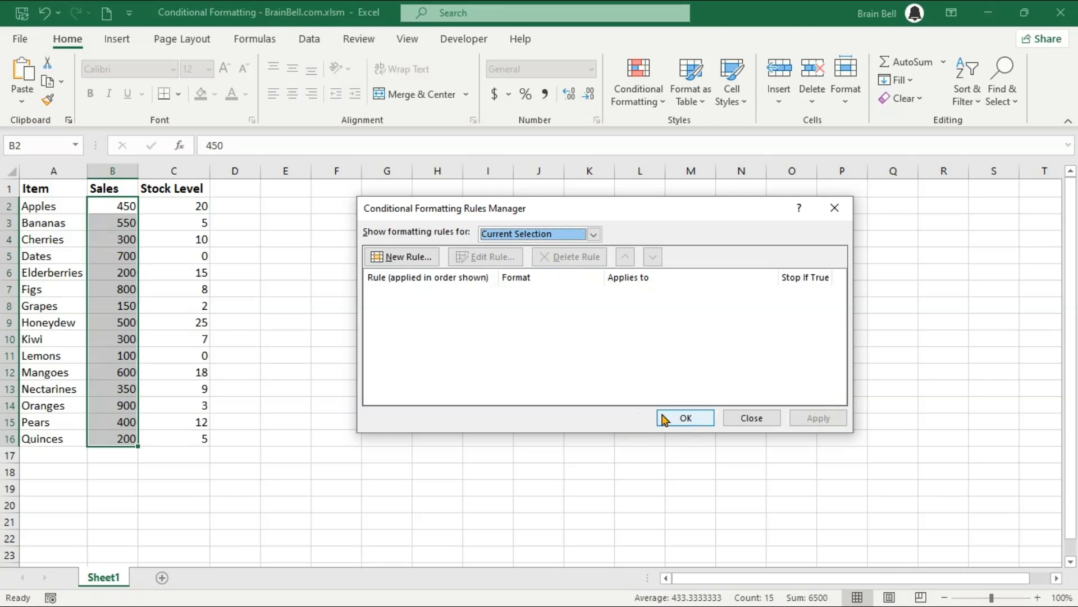
Step: View the options for creating a new formatting rule and leave without adding one
{"action": "left_click", "coordinate": [400, 256]}
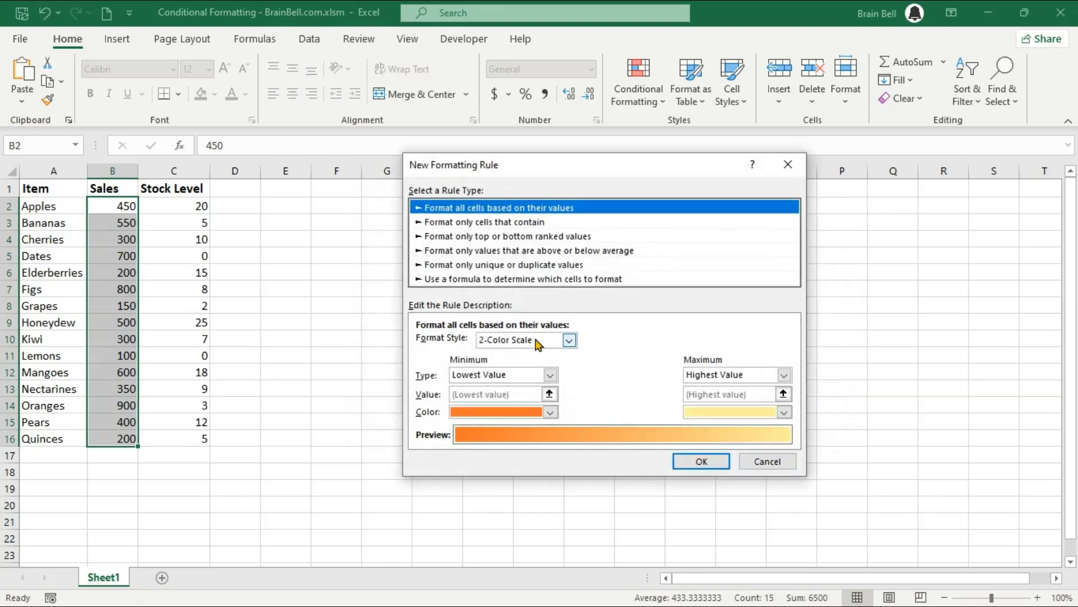
{"action": "left_click", "coordinate": [765, 462]}
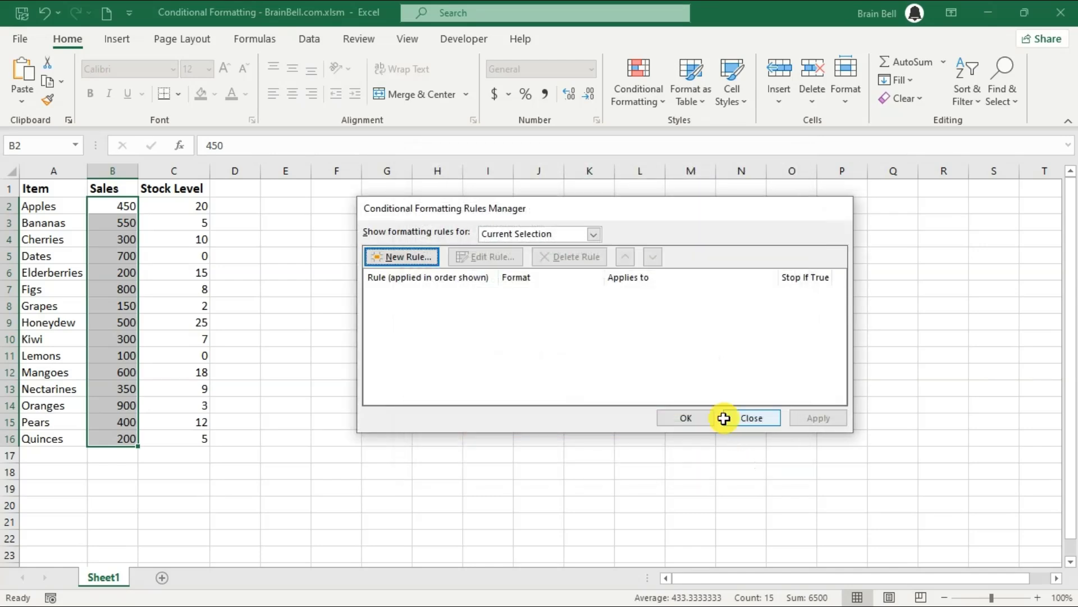